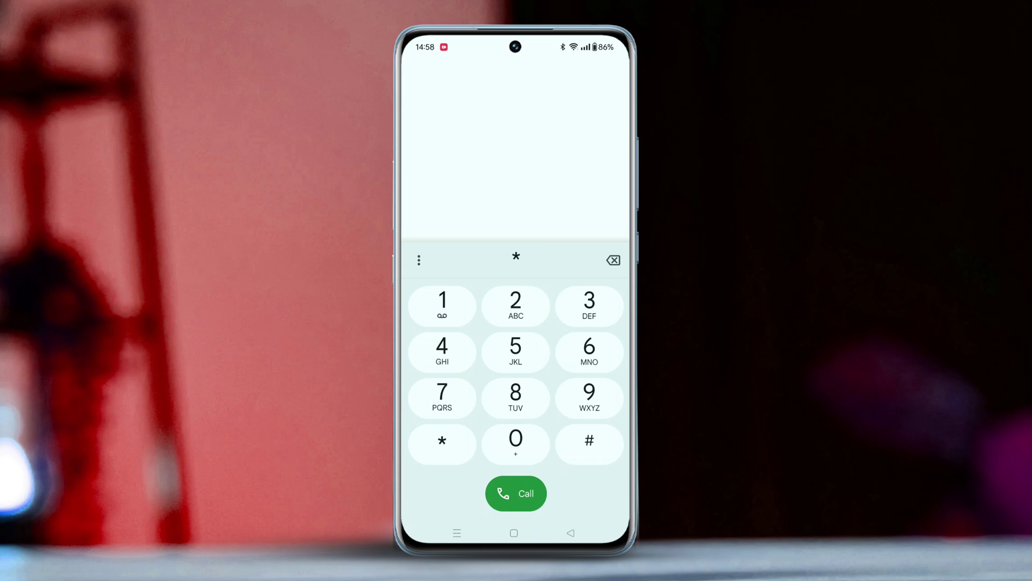
Dial *43# on the keypad to enable call waiting.
click(442, 353)
click(590, 307)
click(589, 444)
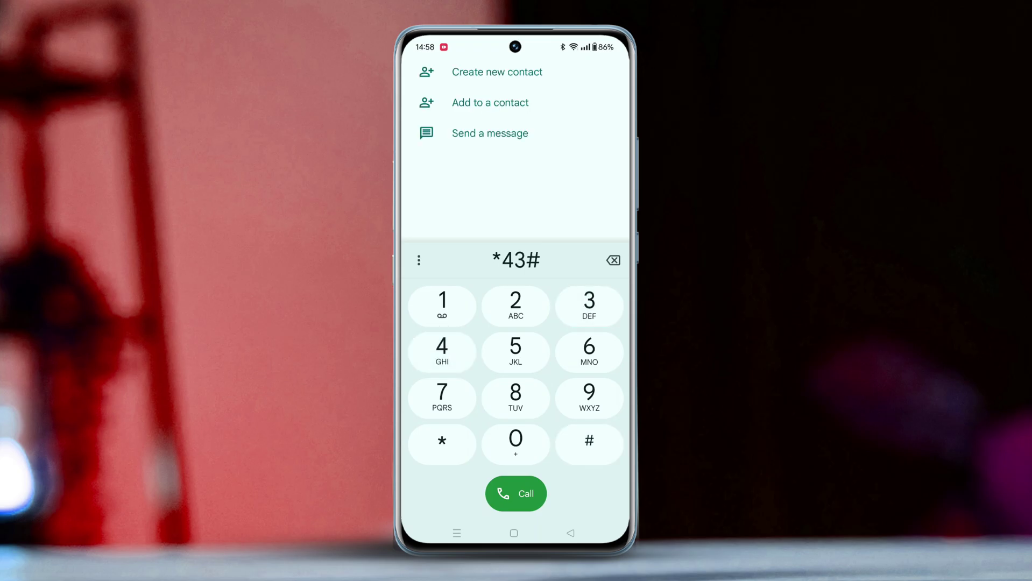
click(516, 494)
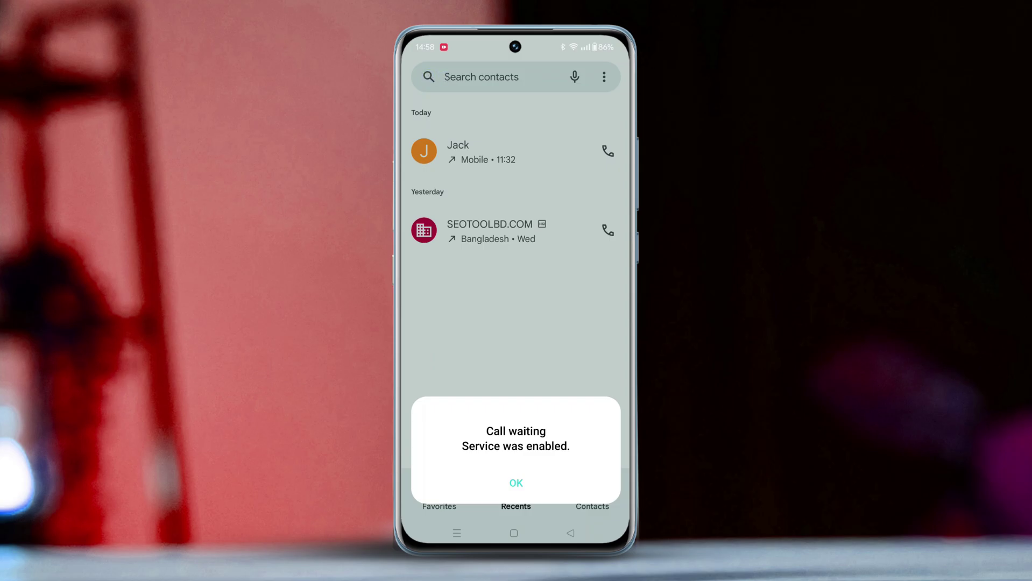
Dismiss the 'Call waiting: Service was enabled' confirmation.
click(516, 483)
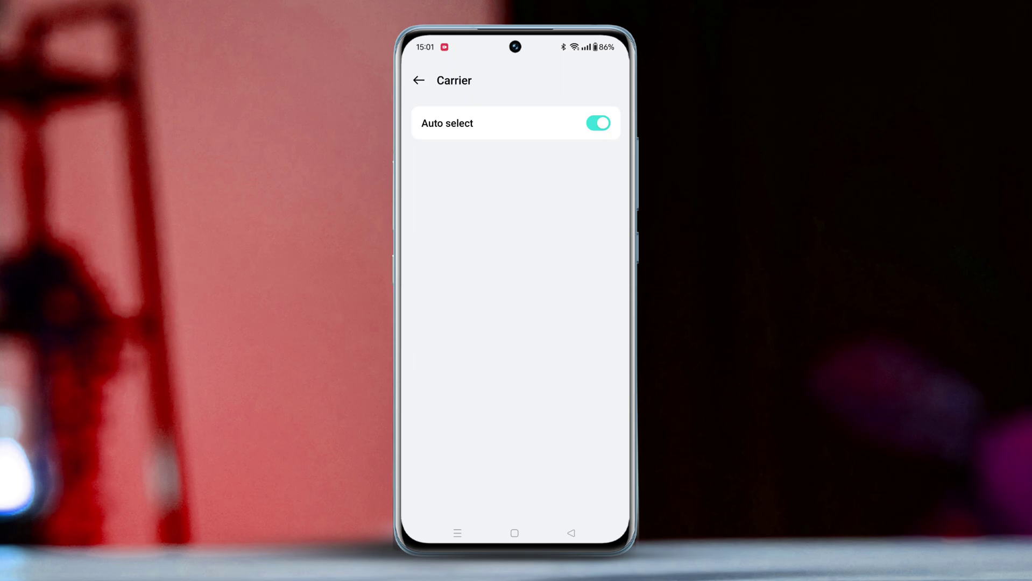
scroll(517, 323, down, 5)
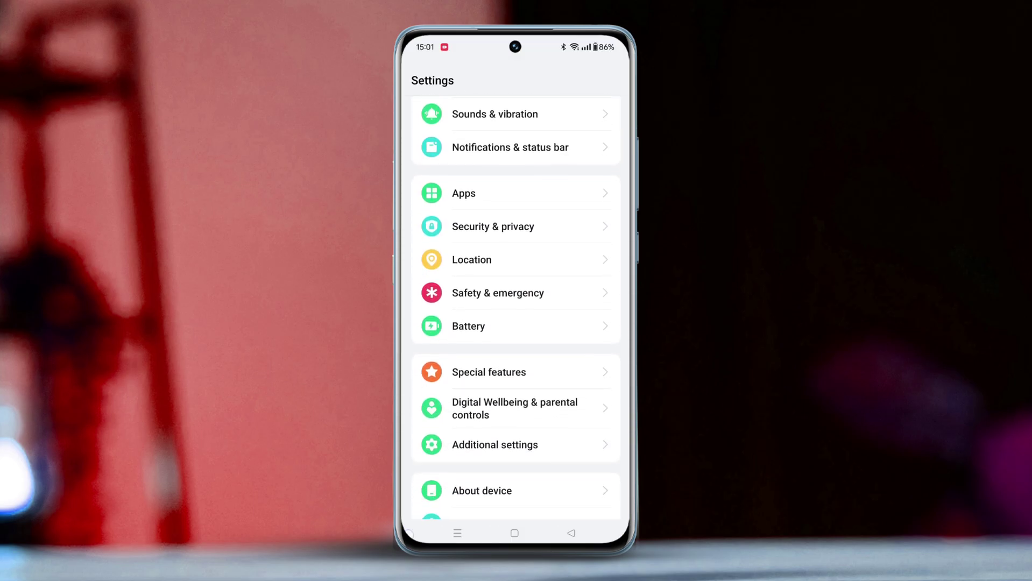
scroll(516, 323, down, 2)
Check for OxygenOS software updates from the About device page.
click(556, 389)
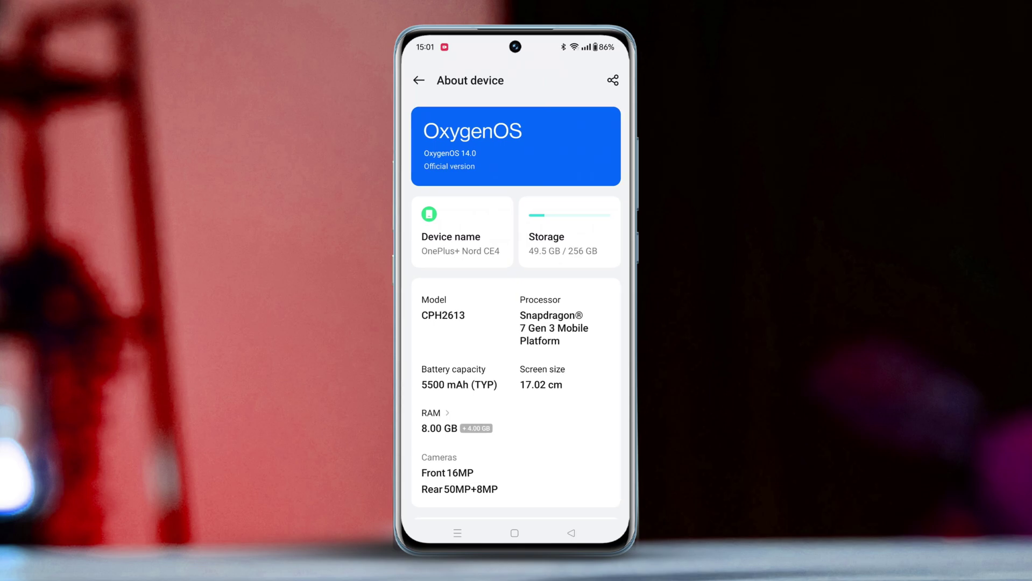
click(437, 155)
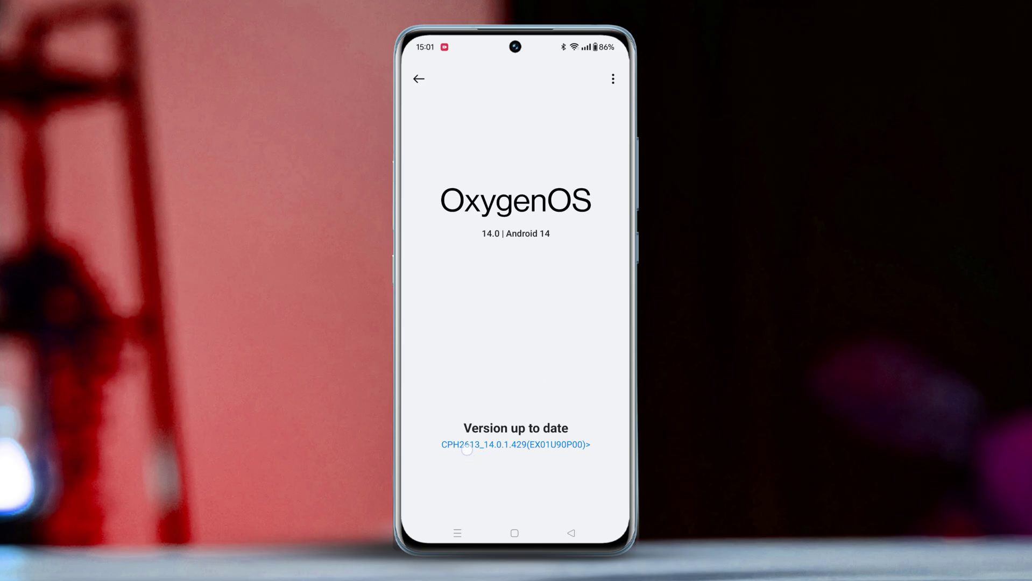
Swipe Settings away in Recents, then open Additional settings > Back up and reset.
click(458, 533)
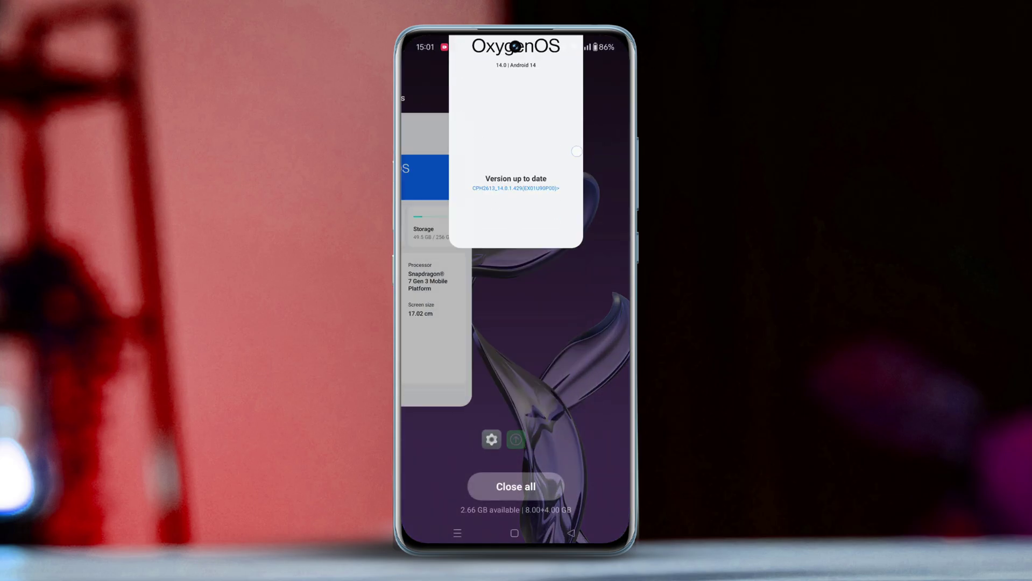
drag(542, 172, 542, 49)
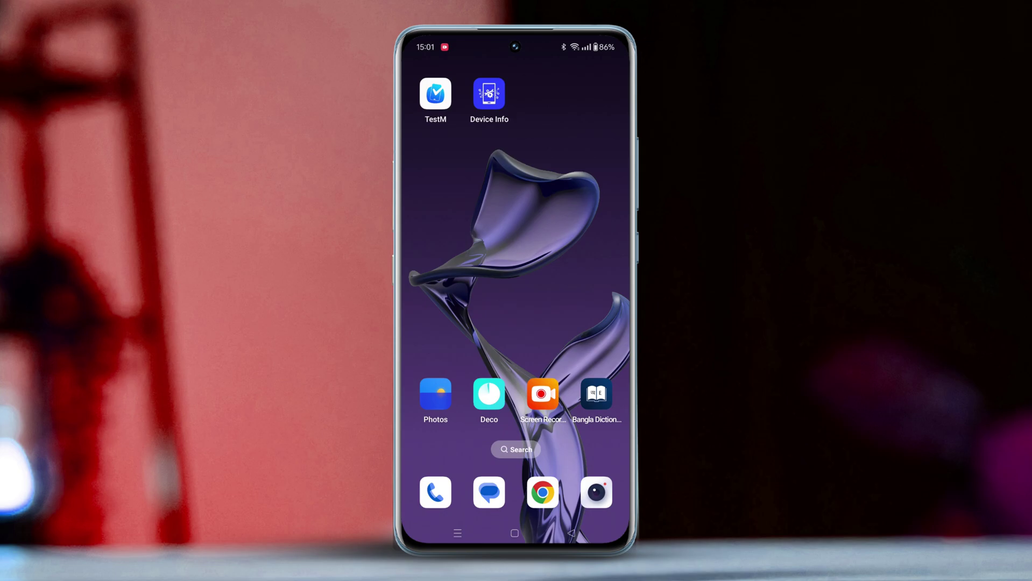
scroll(516, 307, down, 5)
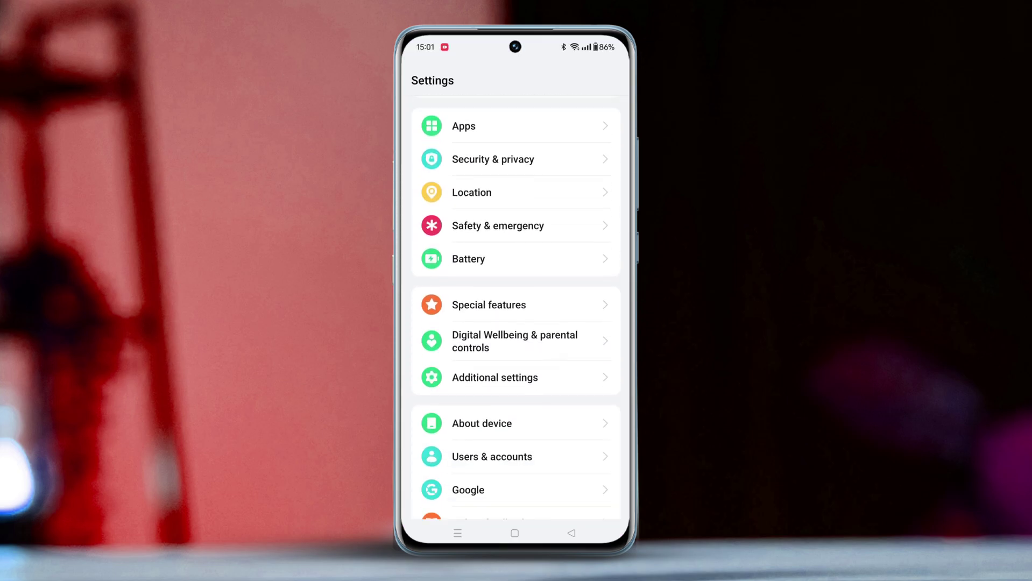
scroll(516, 307, down, 1)
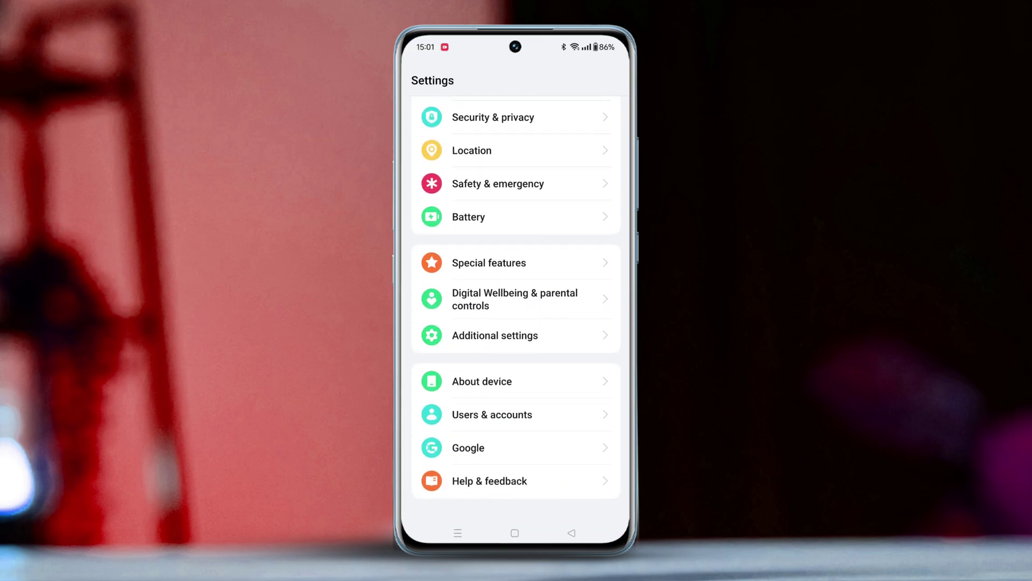
click(494, 335)
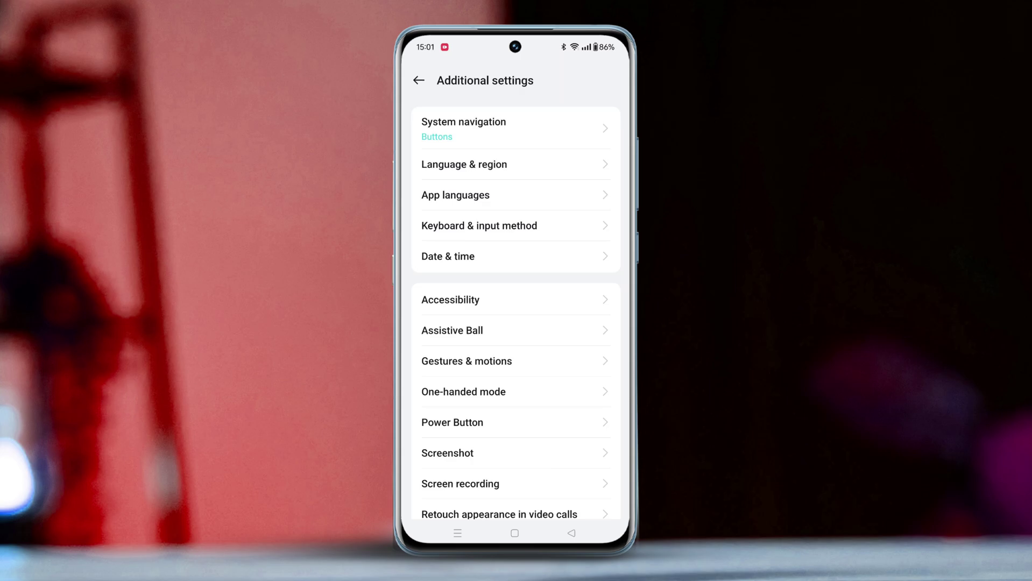
scroll(577, 370, down, 3)
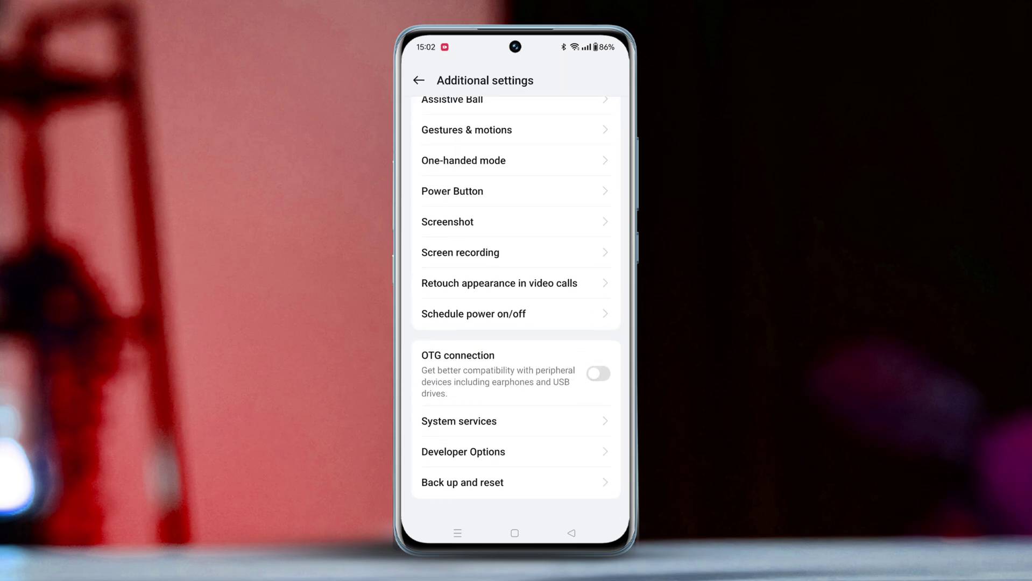
click(462, 482)
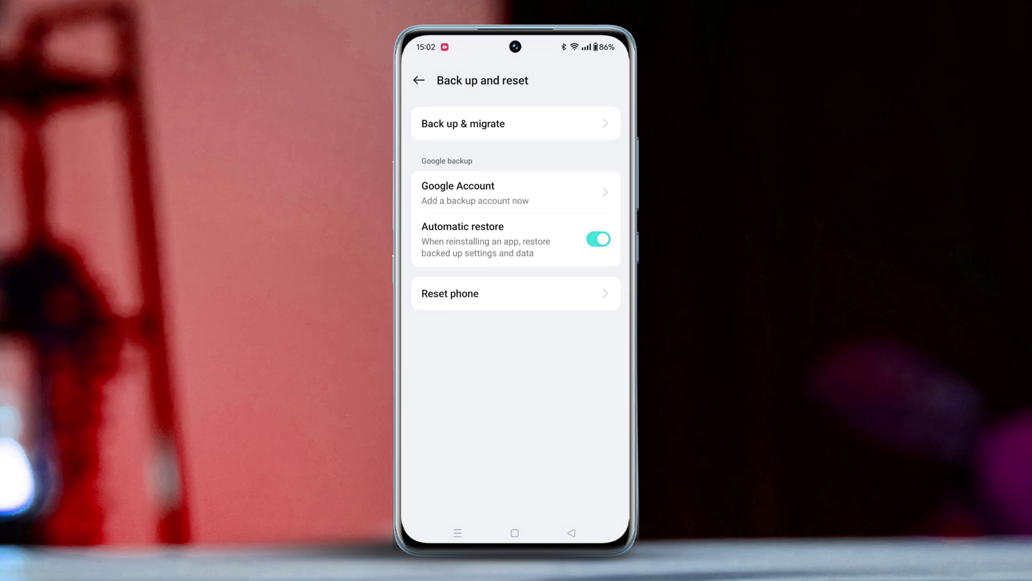
Choose Reset network and Bluetooth settings under Reset phone.
click(449, 293)
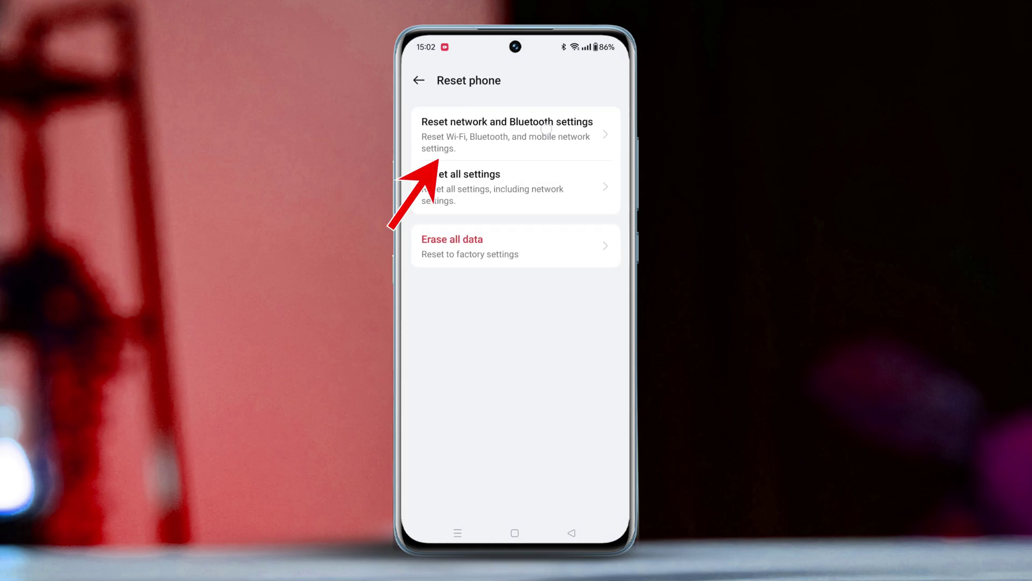
click(508, 130)
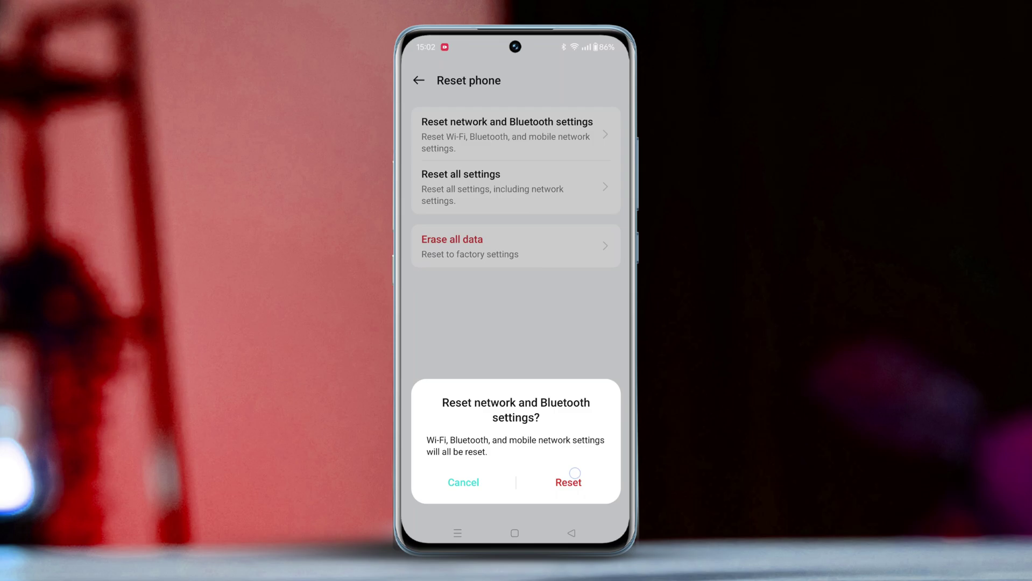